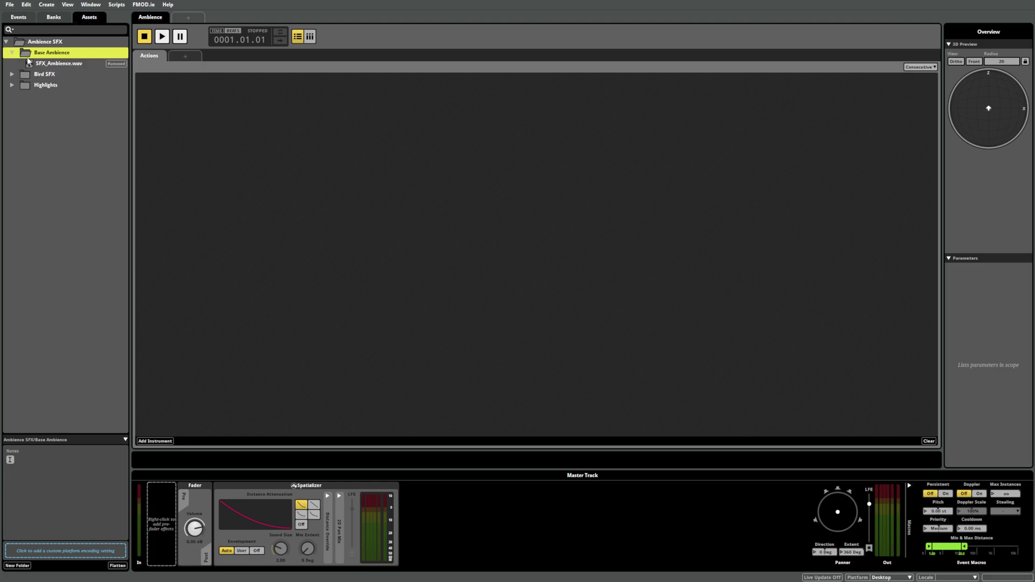
- Place SFX_Ambience.wav as an instrument in the Actions sheet
{"action": "left_click_drag", "start_coordinate": [43, 66], "coordinate": [186, 98]}
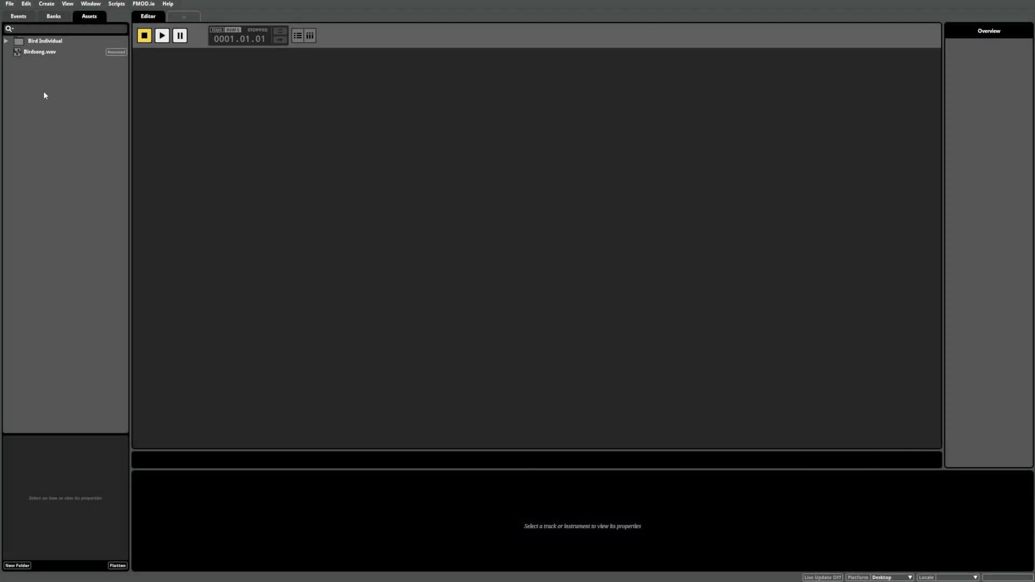
- Preview Birdsong.wav and BouncyEnergetic1, 10 and 2 from Bird Individual, then show the Events browser
{"action": "left_click", "coordinate": [37, 52]}
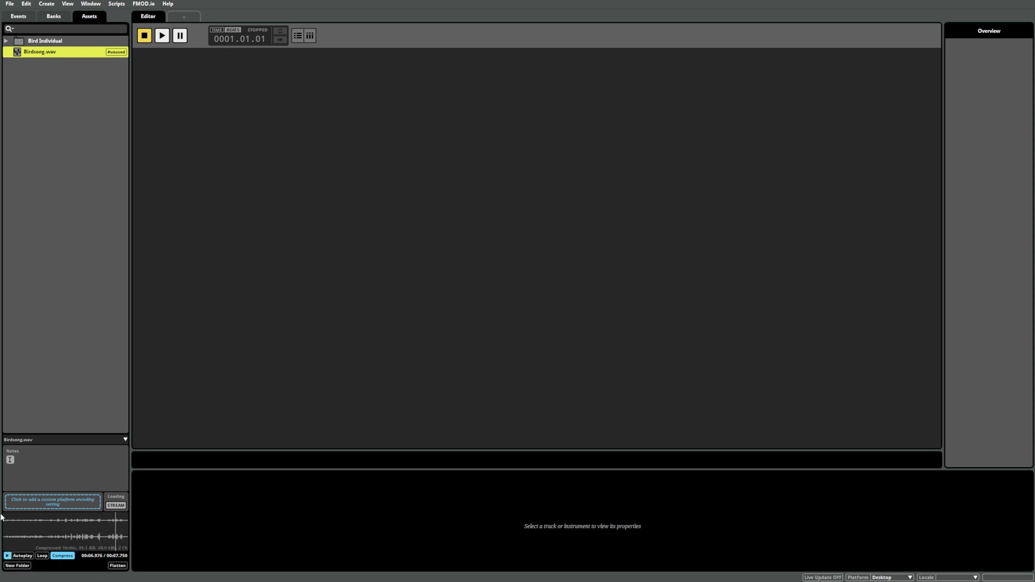
{"action": "left_click", "coordinate": [6, 41]}
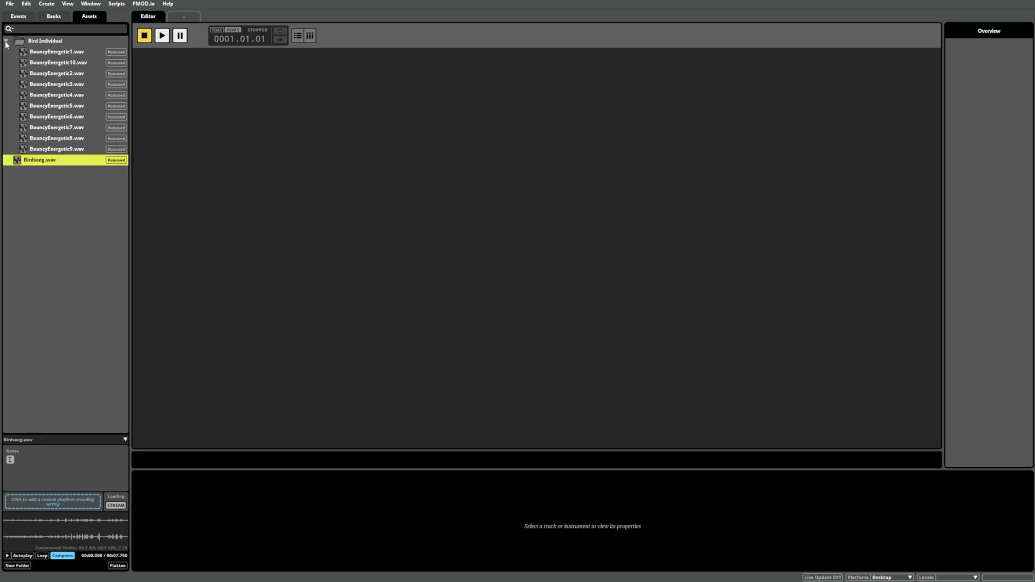
{"action": "left_click", "coordinate": [47, 56]}
{"action": "left_click", "coordinate": [7, 556]}
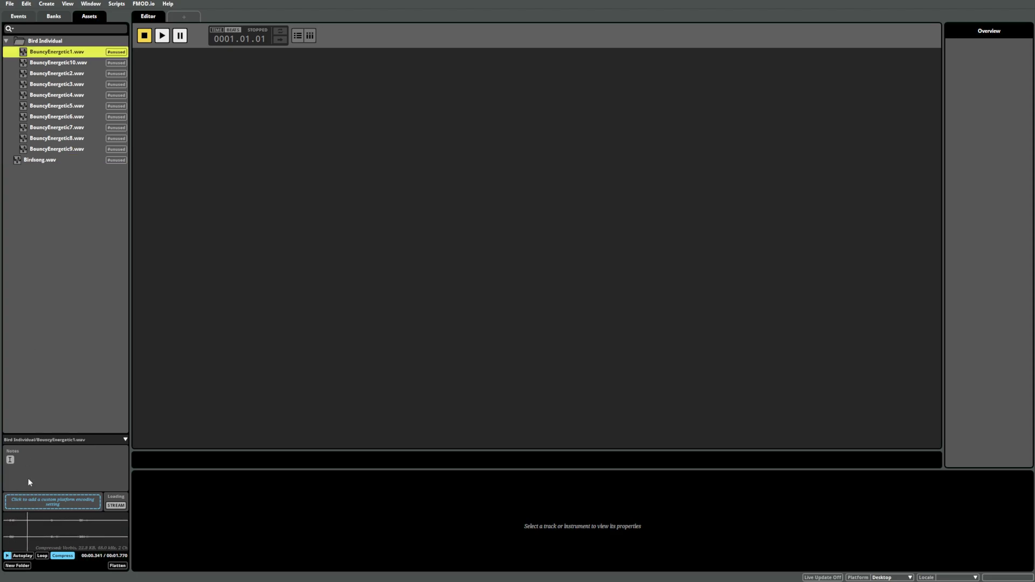
{"action": "left_click", "coordinate": [47, 63]}
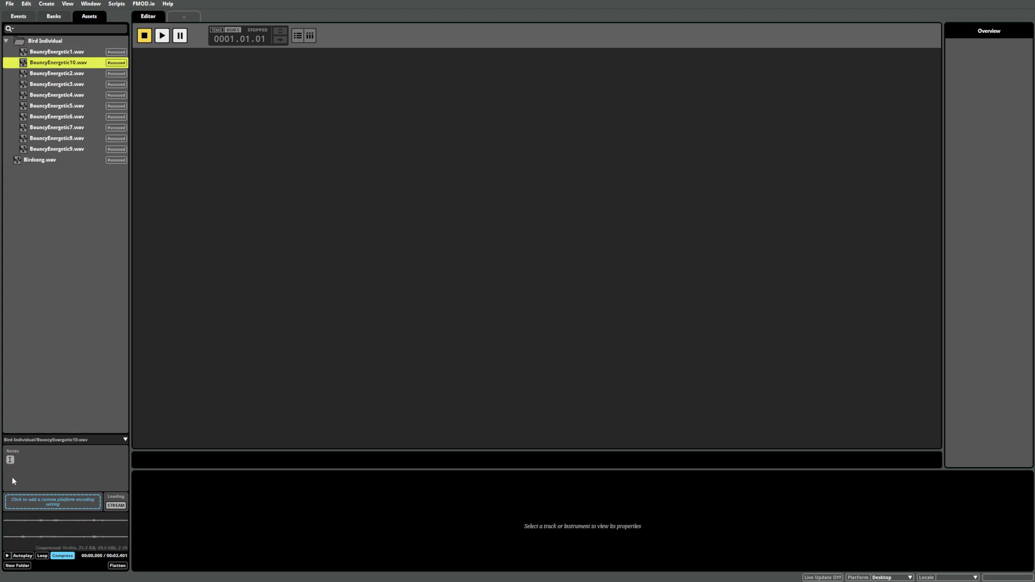
{"action": "left_click", "coordinate": [7, 555]}
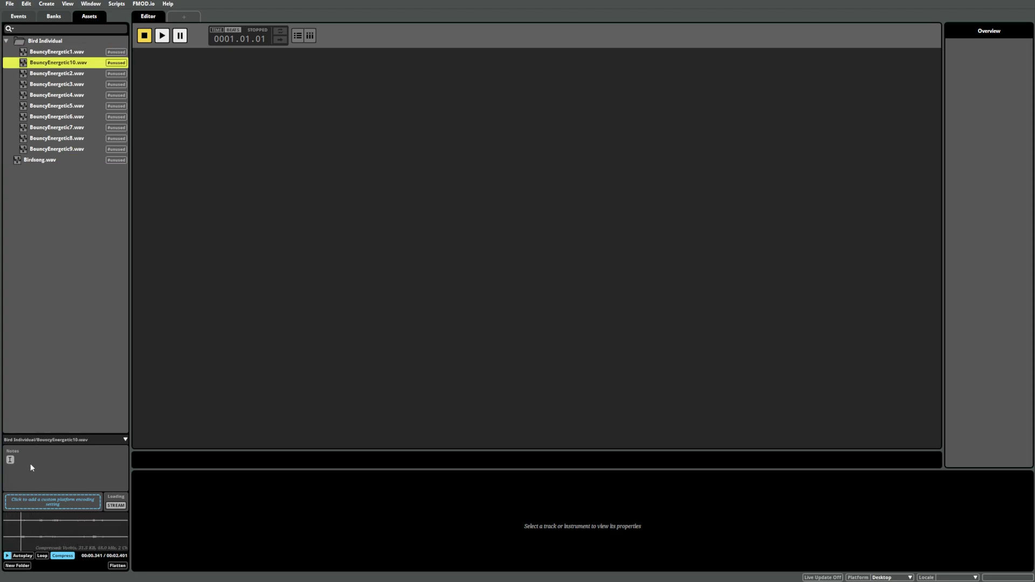
{"action": "left_click", "coordinate": [32, 75]}
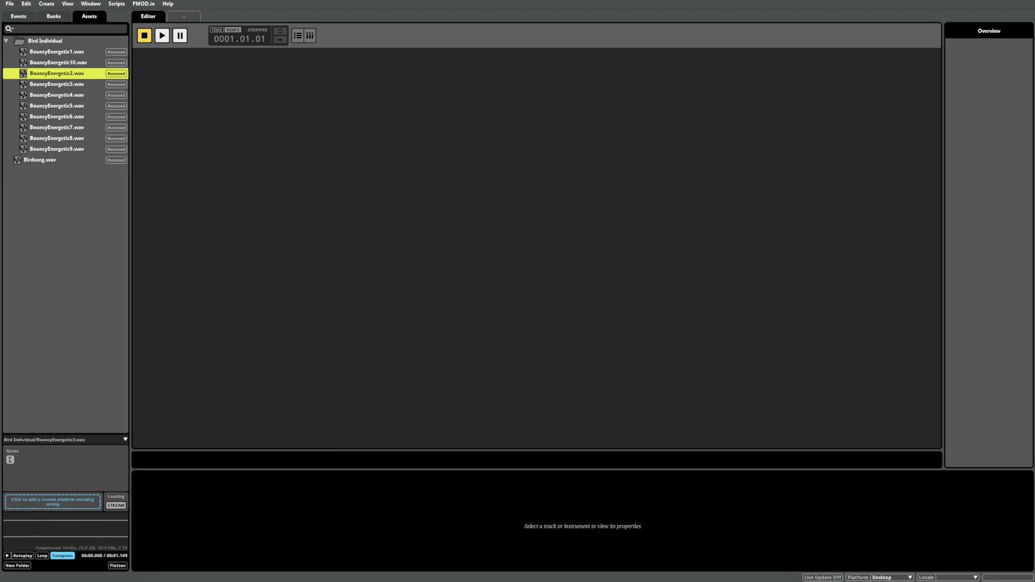
{"action": "left_click", "coordinate": [22, 18]}
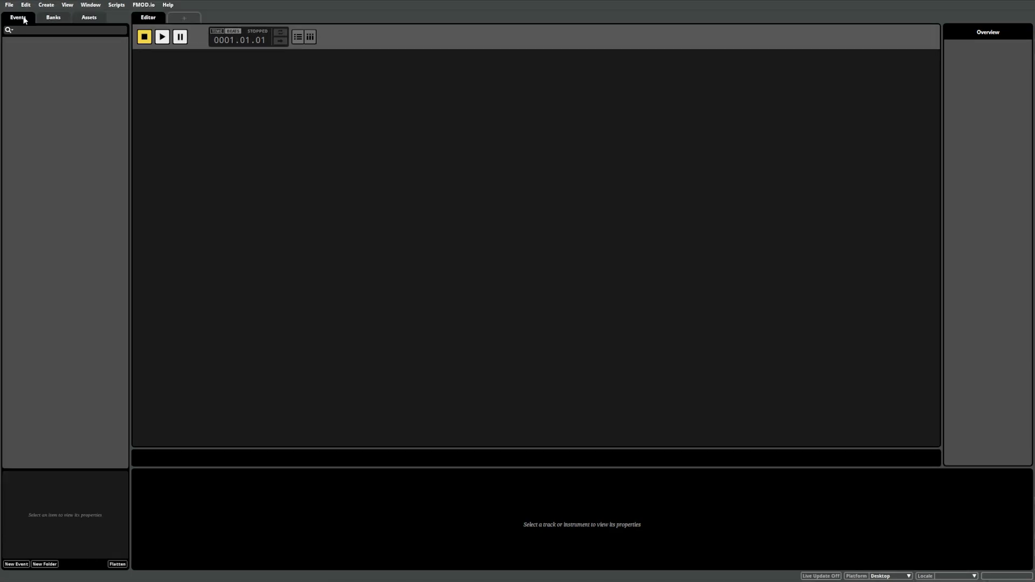
- Create a new event named SingleBird in the Events list
{"action": "right_click", "coordinate": [41, 56]}
{"action": "left_click", "coordinate": [48, 59]}
{"action": "type", "text": "Single"}
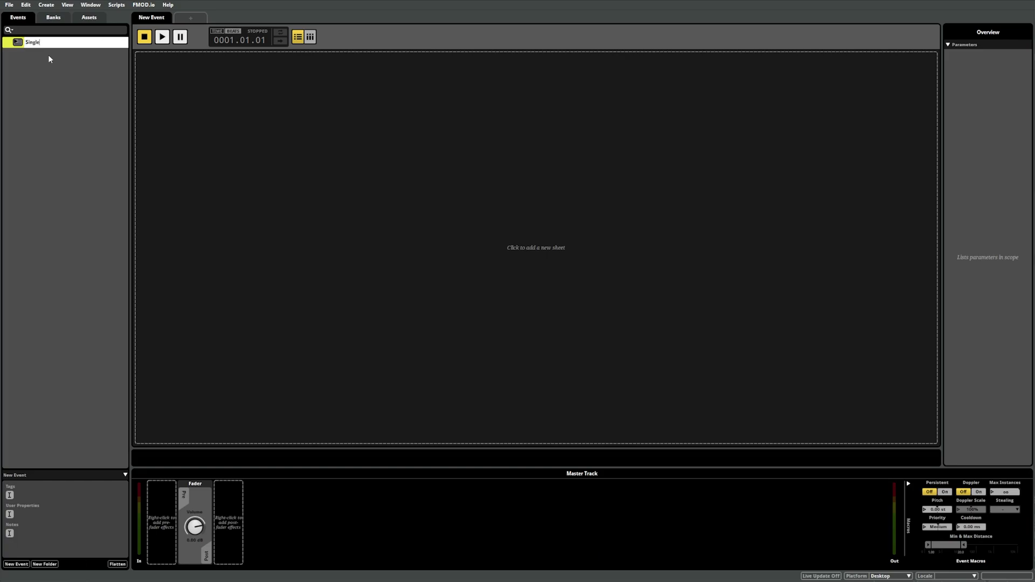
{"action": "type", "text": "Bird"}
{"action": "key", "text": "Return"}
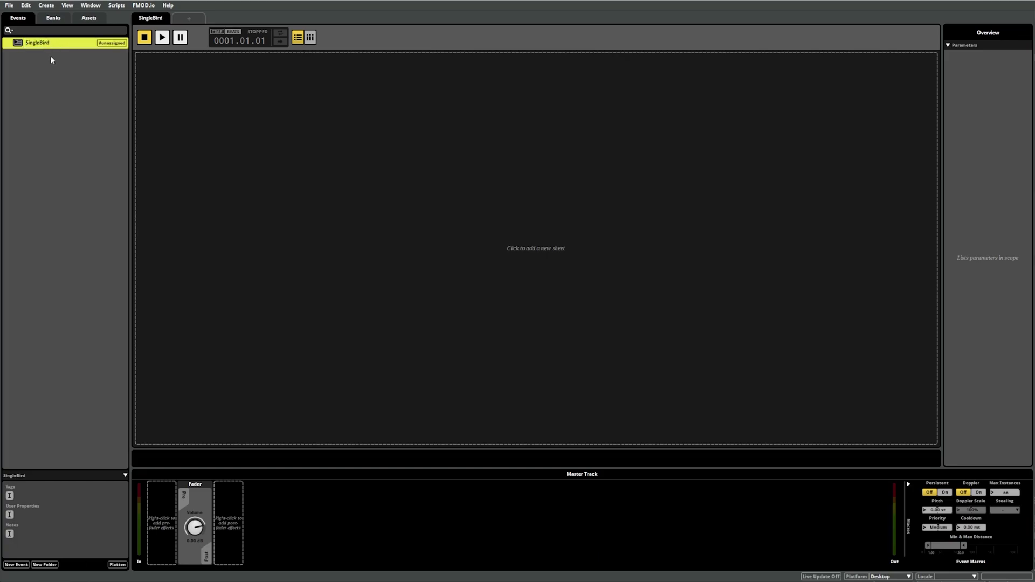
- Give SingleBird a Timeline sheet and an Audio 1 track
{"action": "left_click", "coordinate": [212, 93]}
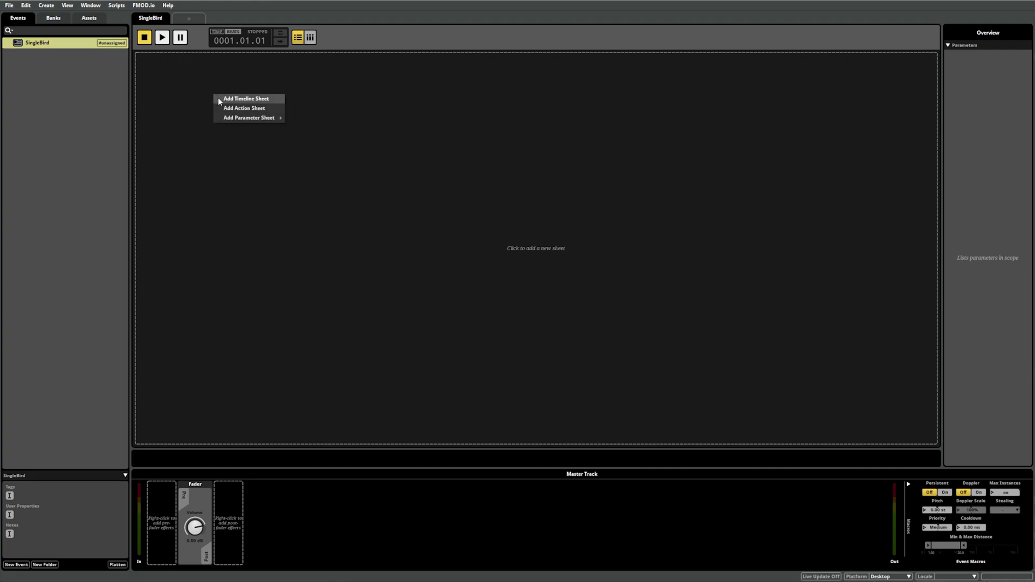
{"action": "left_click", "coordinate": [219, 100]}
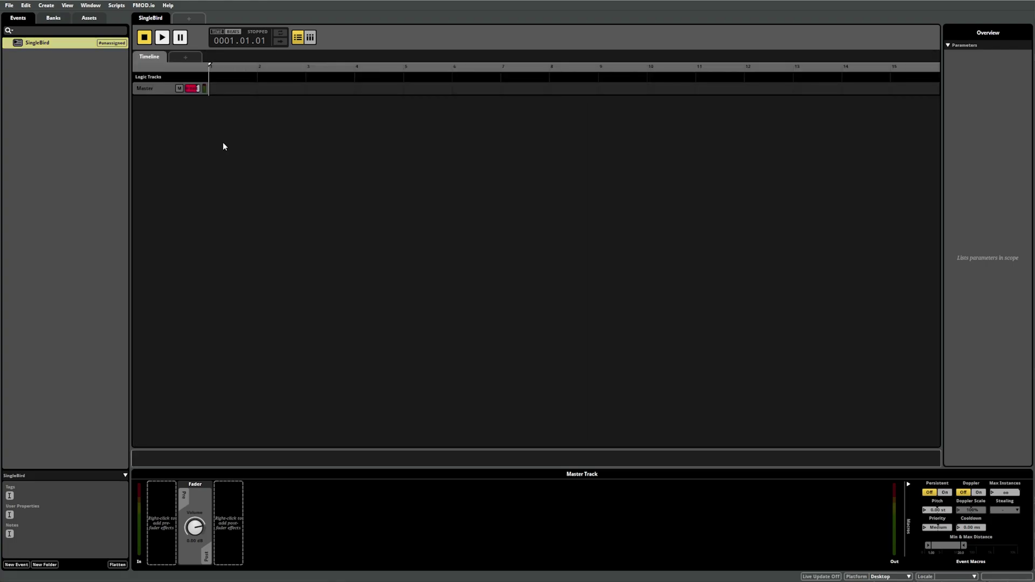
{"action": "right_click", "coordinate": [156, 90]}
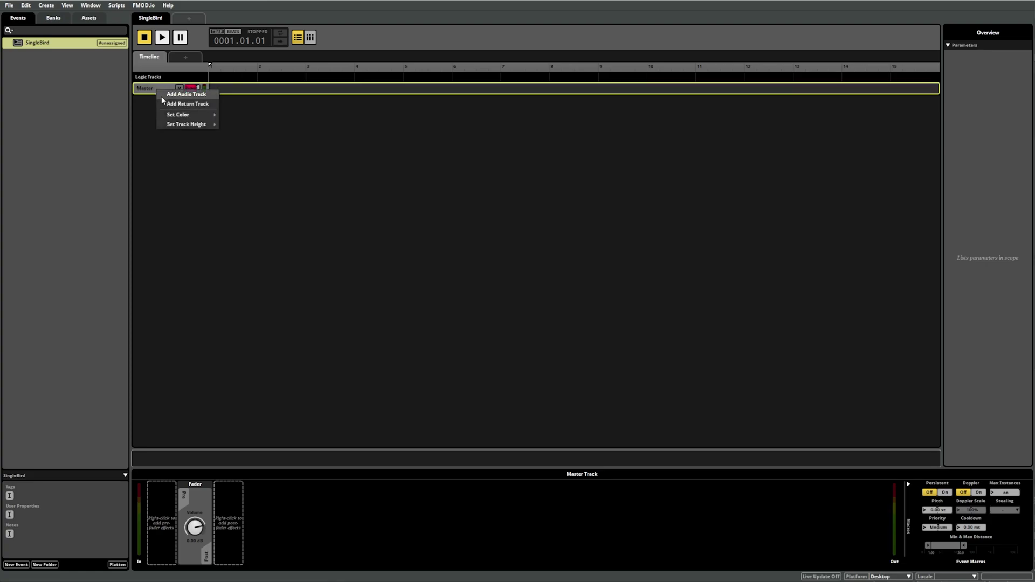
{"action": "left_click", "coordinate": [162, 100]}
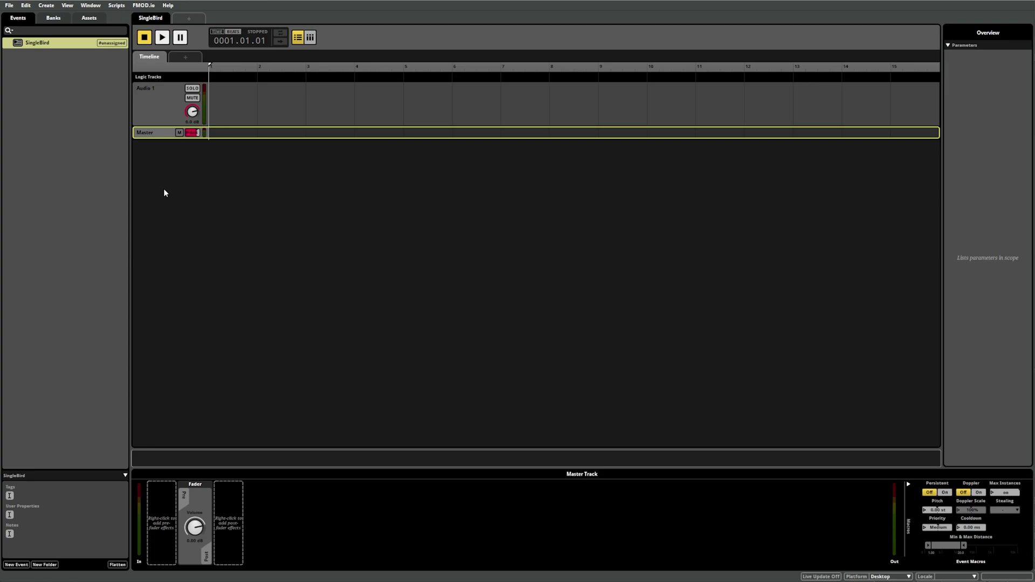
- Add a Single Instrument to the Audio 1 track and move it to the timeline start
{"action": "right_click", "coordinate": [219, 102]}
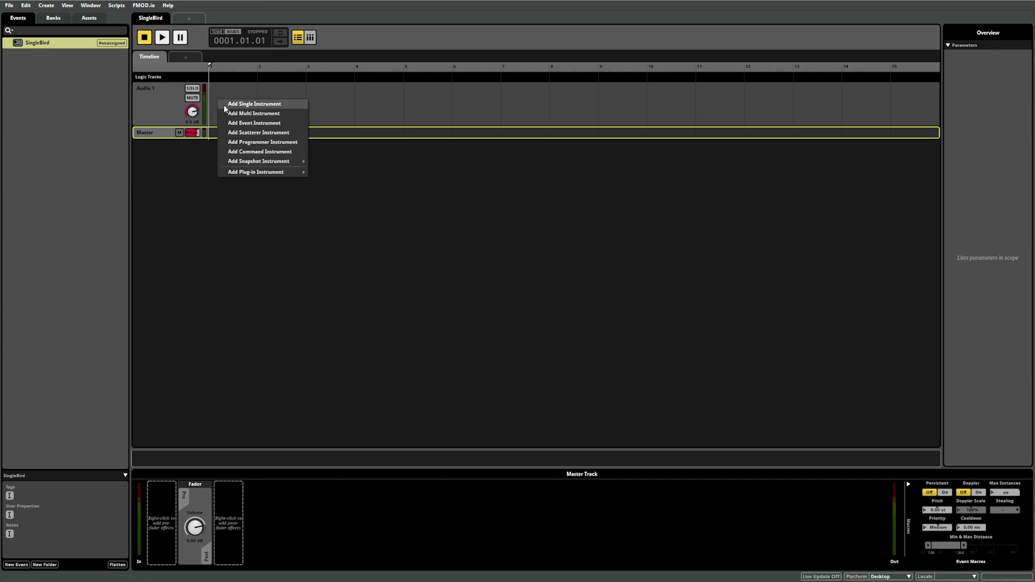
{"action": "left_click", "coordinate": [225, 104]}
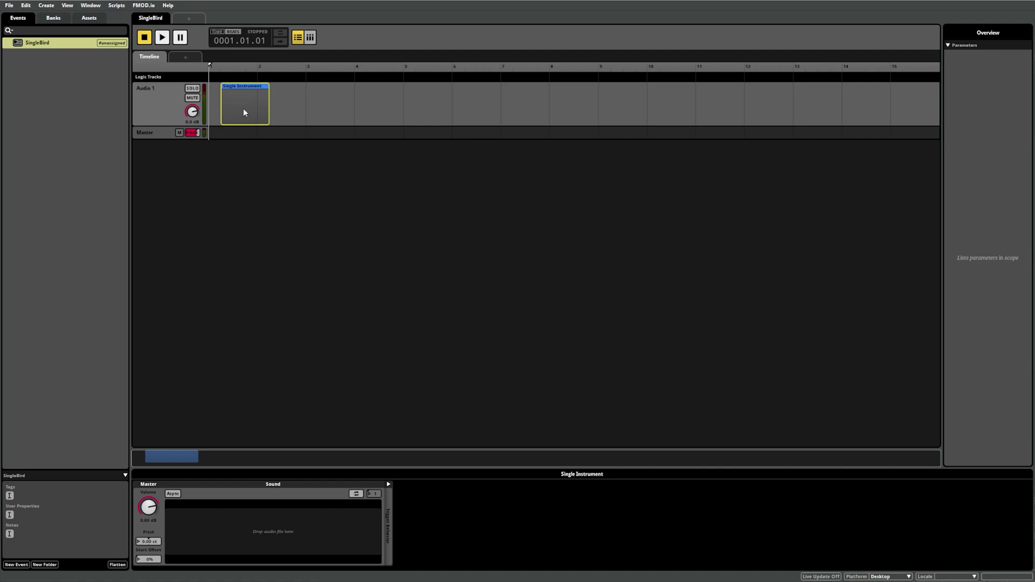
{"action": "left_click_drag", "start_coordinate": [243, 112], "coordinate": [224, 114]}
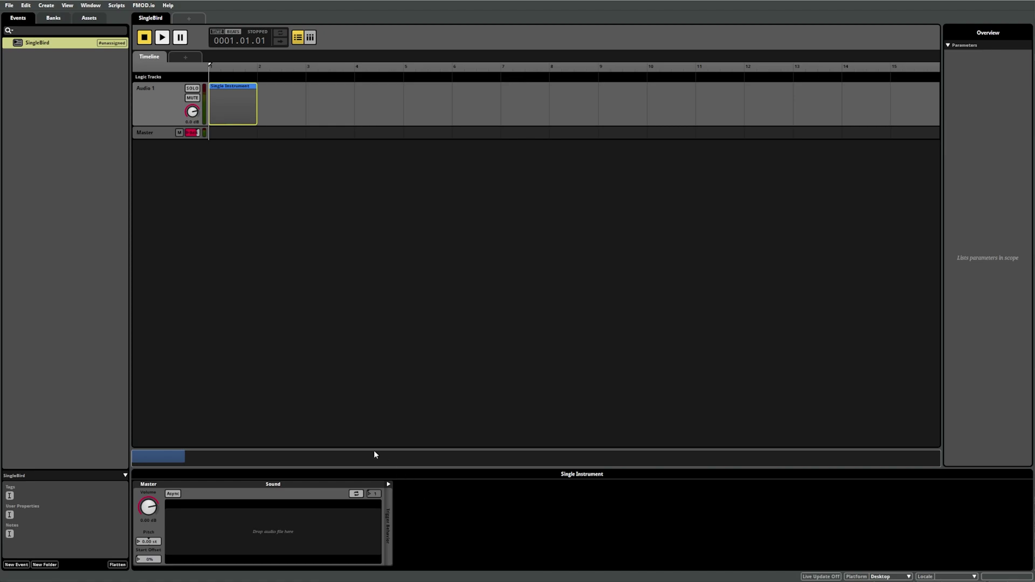
- Load Birdsong.wav from Assets into the Single Instrument and play SingleBird to hear it
{"action": "left_click", "coordinate": [90, 18]}
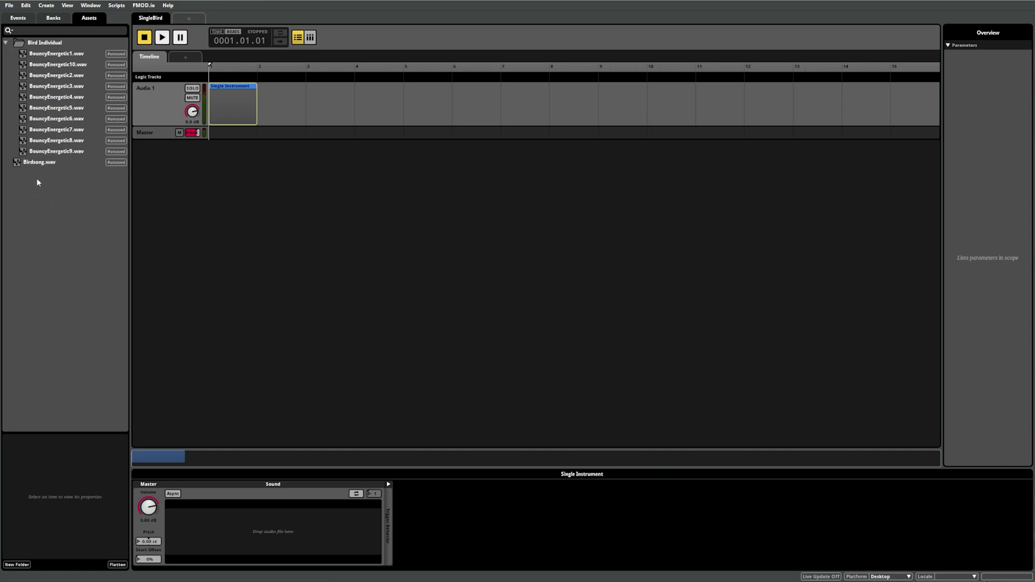
{"action": "left_click_drag", "start_coordinate": [40, 161], "coordinate": [242, 523]}
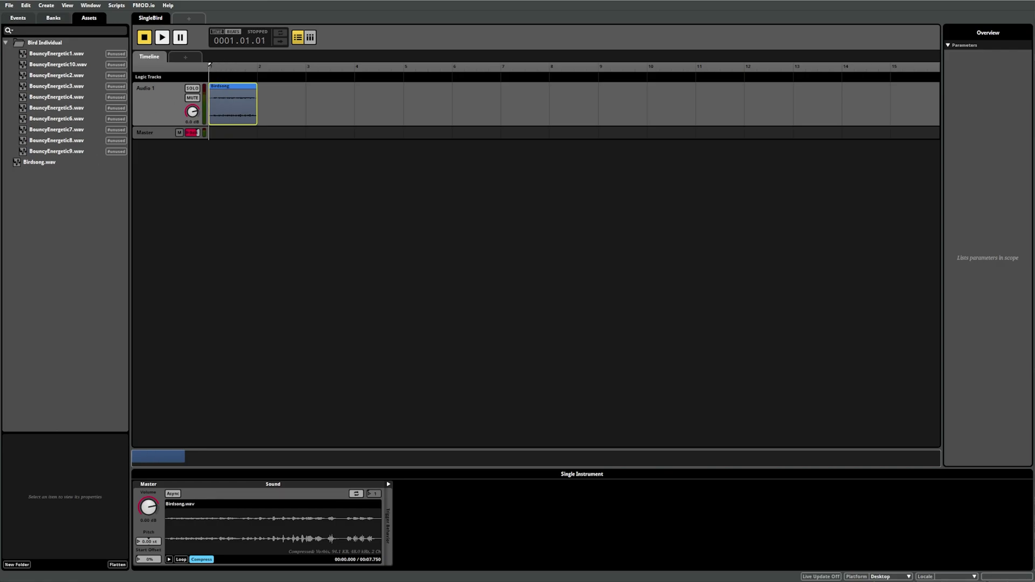
{"action": "left_click", "coordinate": [162, 37]}
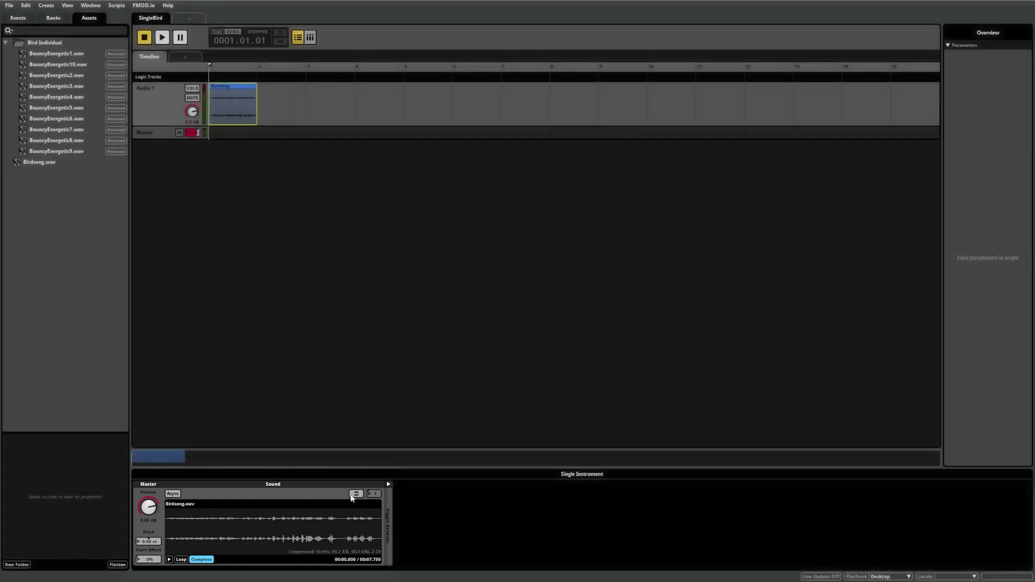
- Turn looping on for the Birdsong instrument and stretch the clip out to about bar 12
{"action": "left_click", "coordinate": [353, 494]}
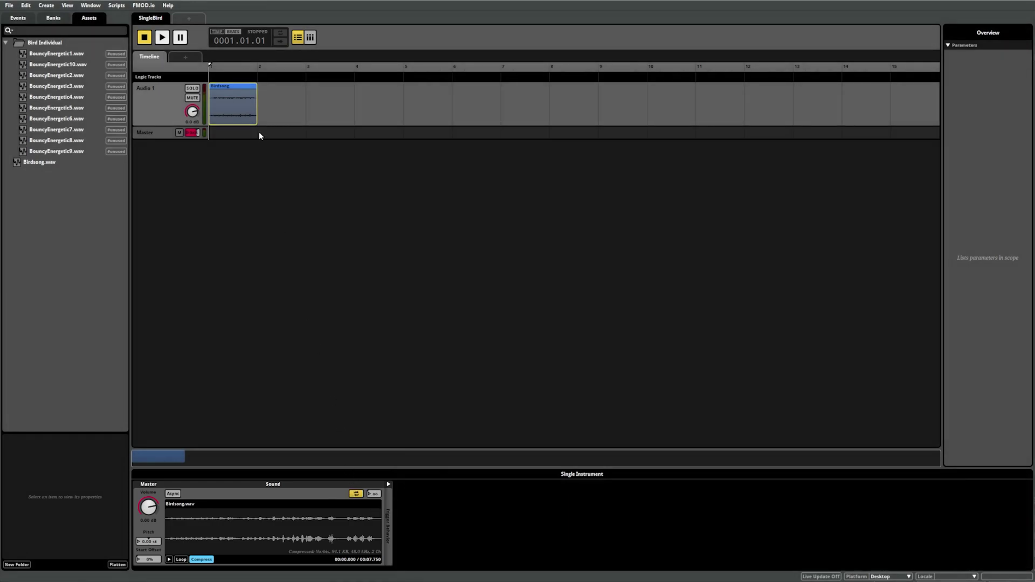
{"action": "left_click_drag", "start_coordinate": [257, 113], "coordinate": [739, 114]}
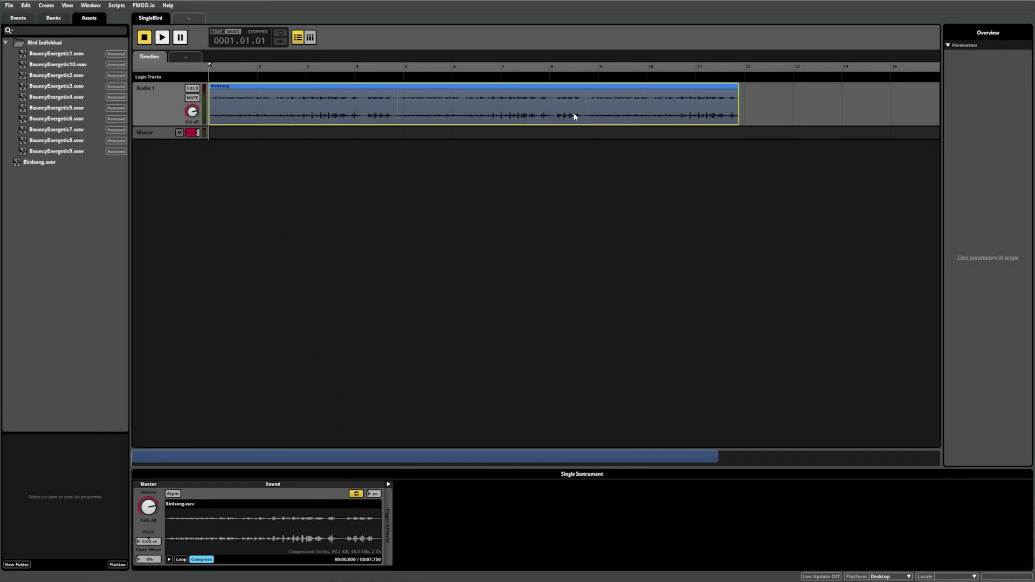
{"action": "left_click", "coordinate": [357, 494]}
{"action": "left_click", "coordinate": [356, 494]}
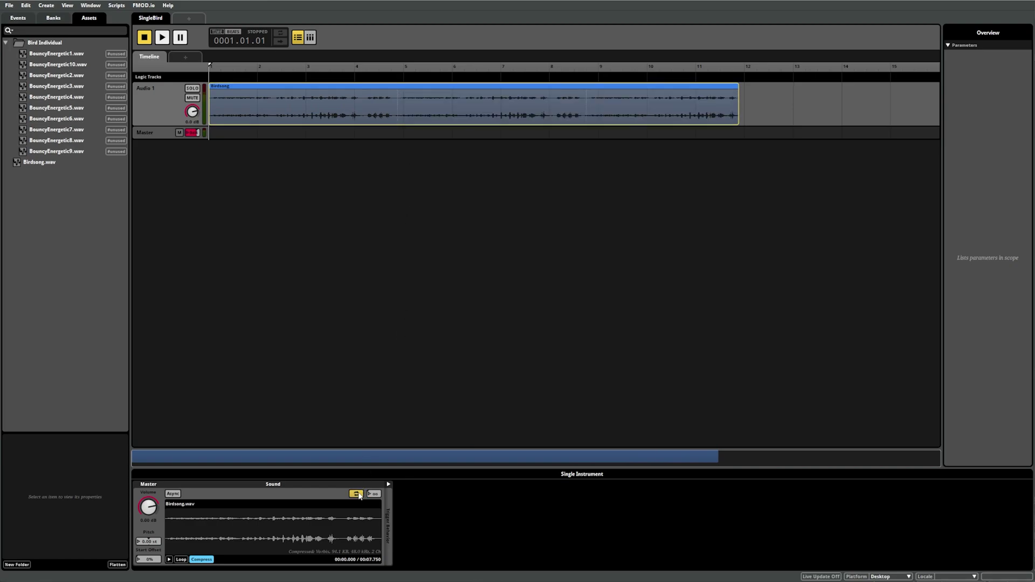
{"action": "left_click", "coordinate": [357, 495]}
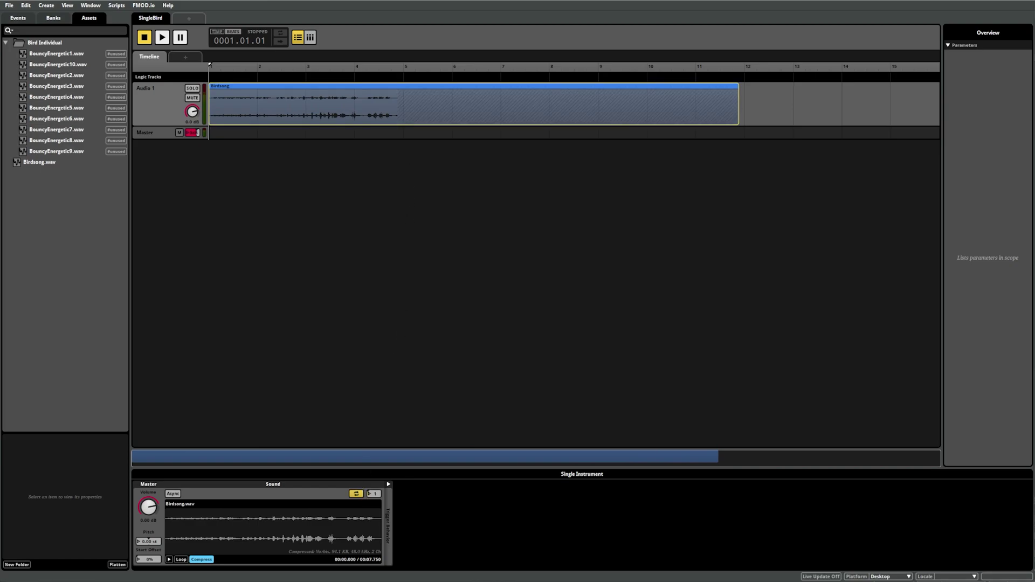
{"action": "left_click", "coordinate": [357, 494]}
{"action": "left_click", "coordinate": [357, 494]}
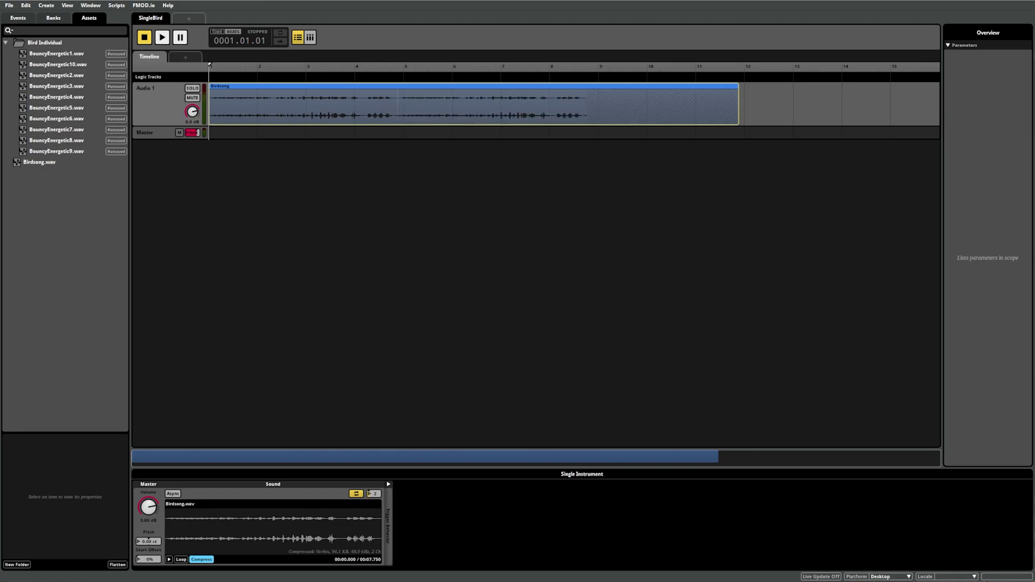
{"action": "left_click", "coordinate": [357, 494]}
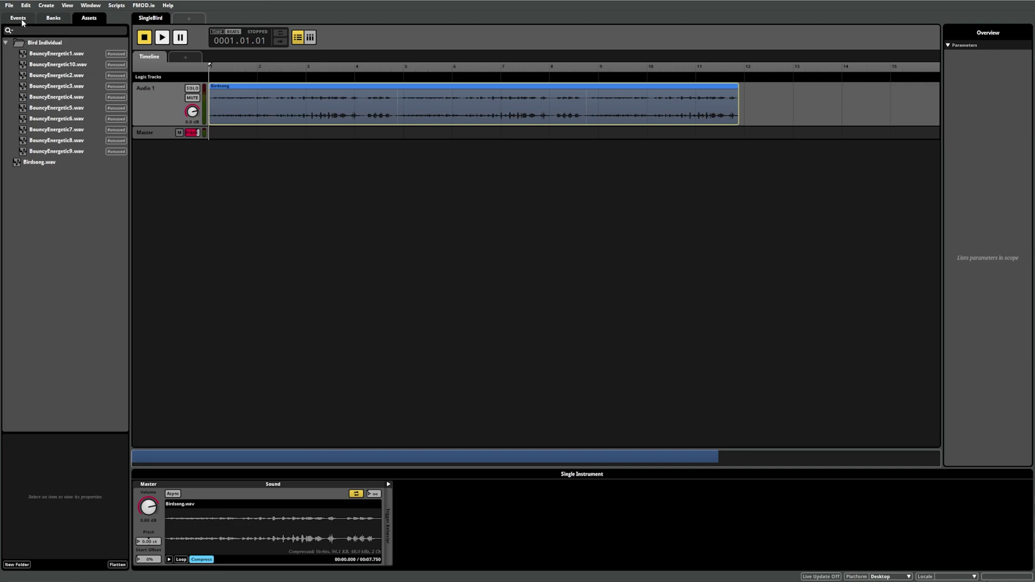
- Add a Multi Instrument after Birdsong on Audio 1, extend it to bar 16.5, and zoom out
{"action": "right_click", "coordinate": [767, 110]}
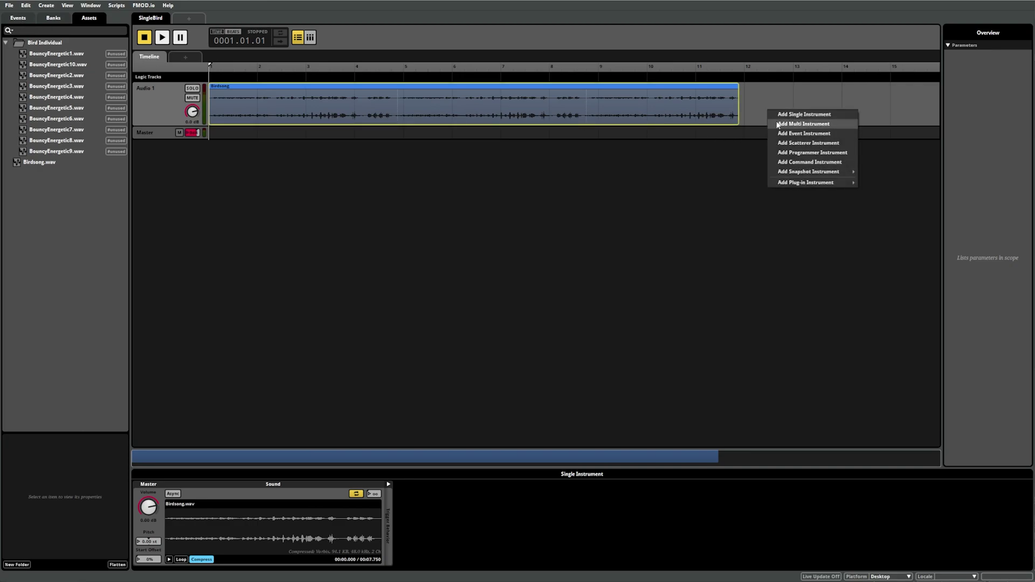
{"action": "left_click", "coordinate": [778, 124]}
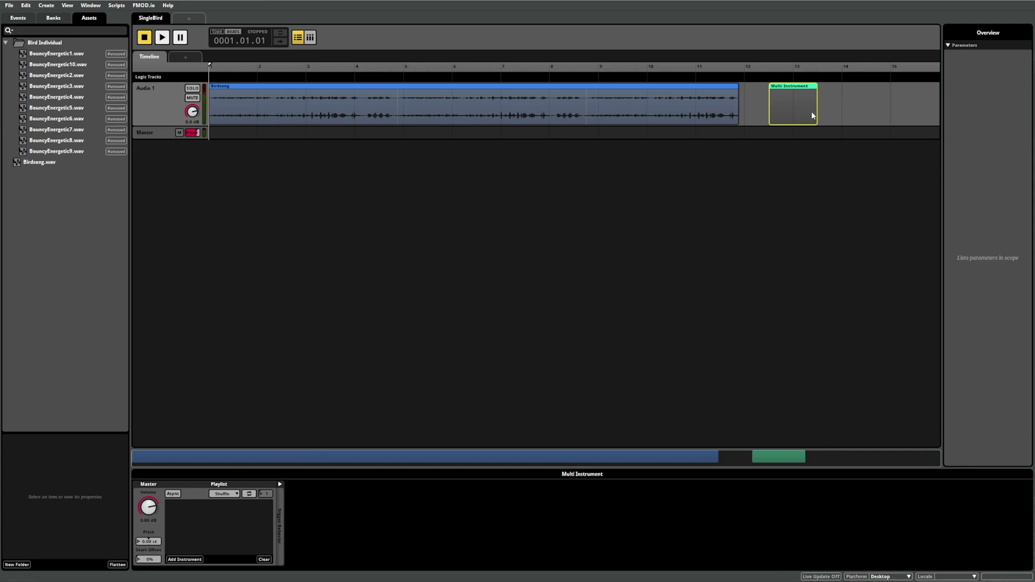
{"action": "left_click_drag", "start_coordinate": [816, 107], "coordinate": [839, 106]}
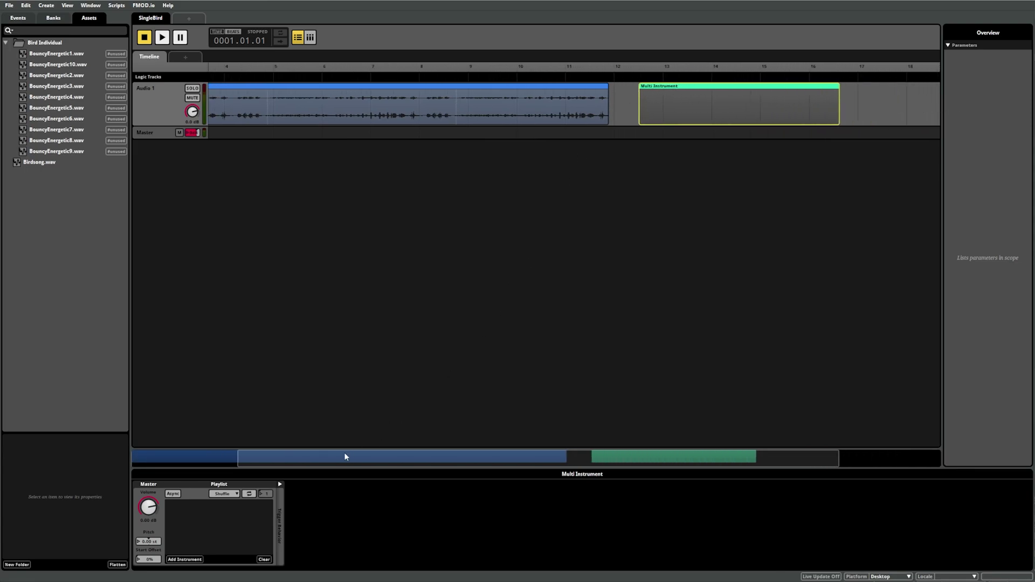
{"action": "left_click_drag", "start_coordinate": [239, 459], "coordinate": [99, 455]}
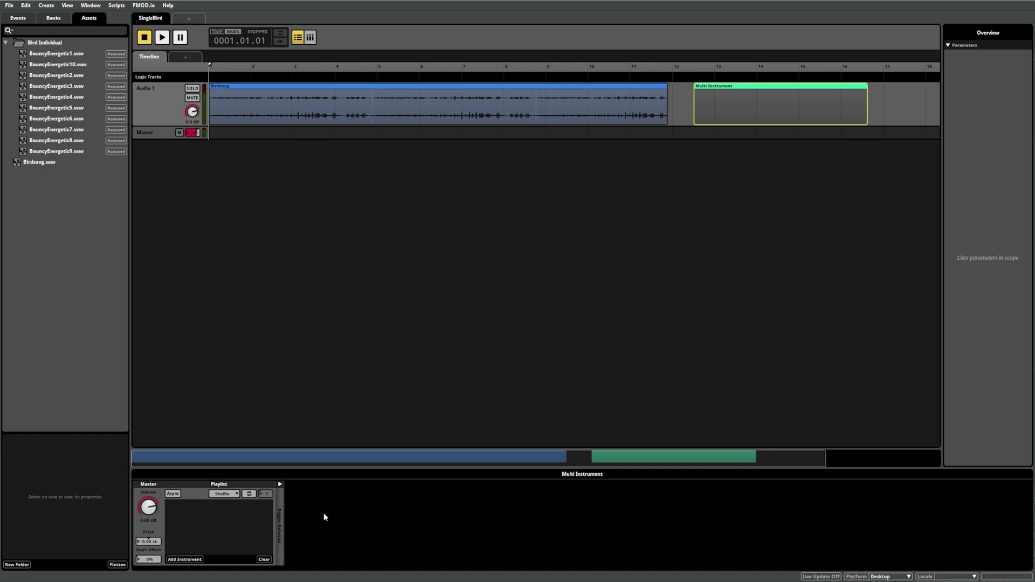
- Drag all ten BouncyEnergetic sounds into the Multi Instrument playlist, each at 10%
{"action": "left_click", "coordinate": [74, 55]}
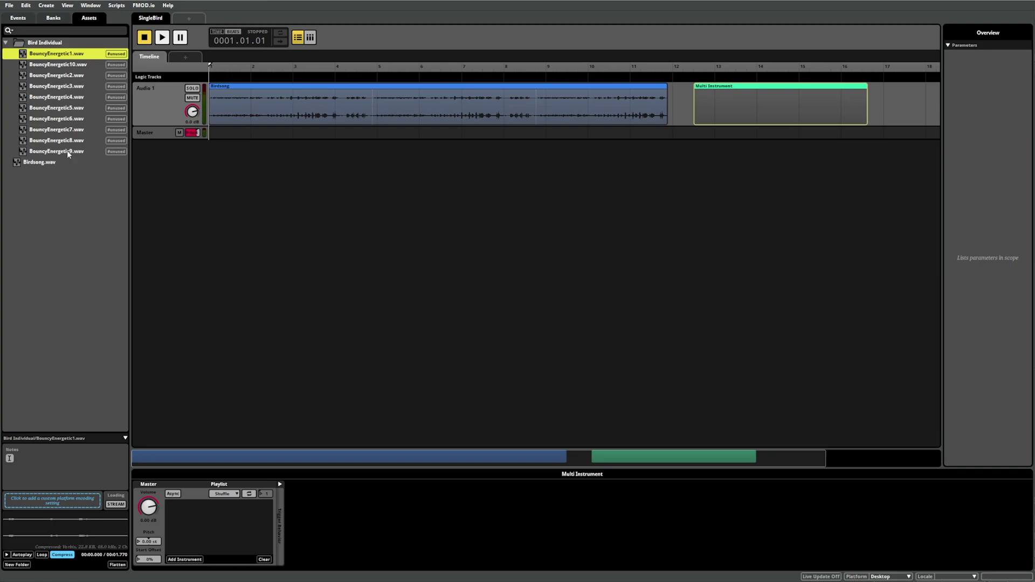
{"action": "left_click", "coordinate": [67, 151], "text": "shift"}
{"action": "left_click_drag", "start_coordinate": [79, 155], "coordinate": [272, 552]}
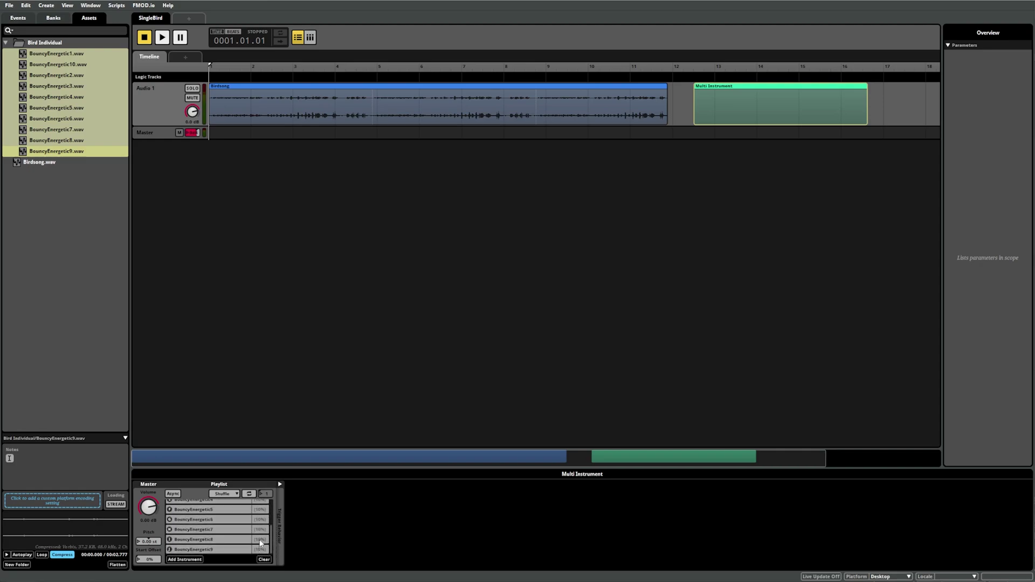
{"action": "left_click_drag", "start_coordinate": [271, 542], "coordinate": [270, 512]}
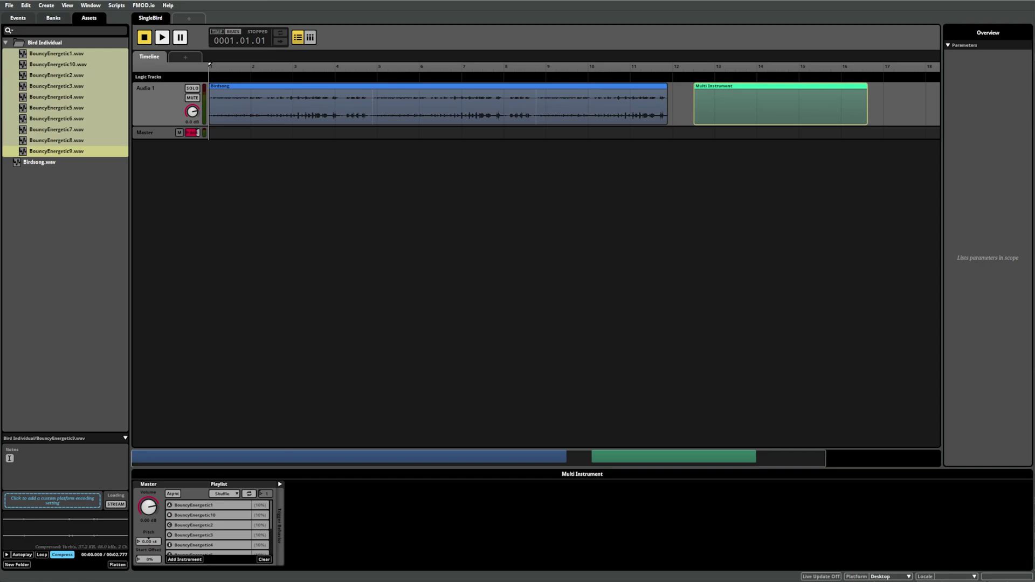
{"action": "left_click", "coordinate": [224, 493]}
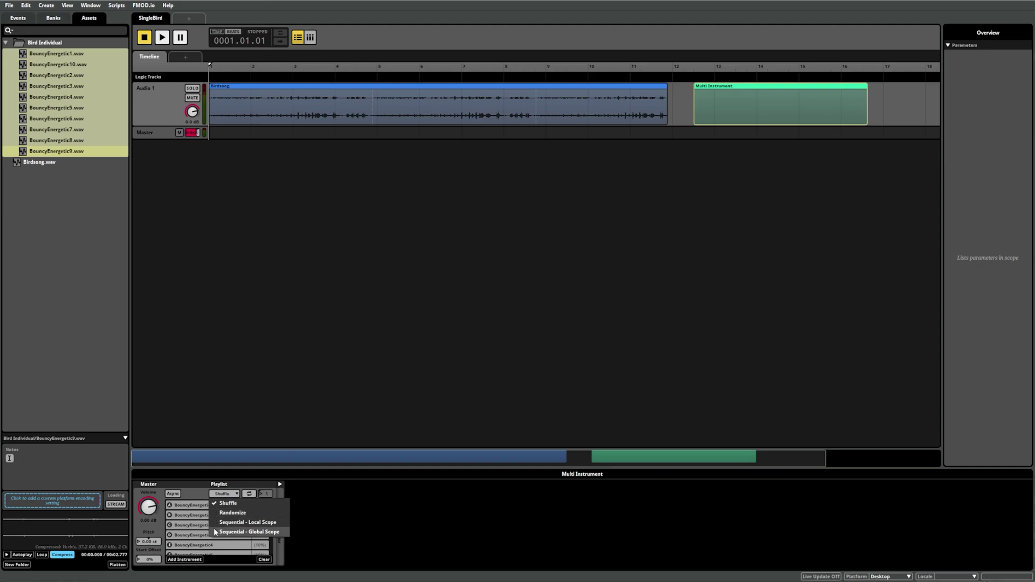
{"action": "left_click", "coordinate": [203, 498]}
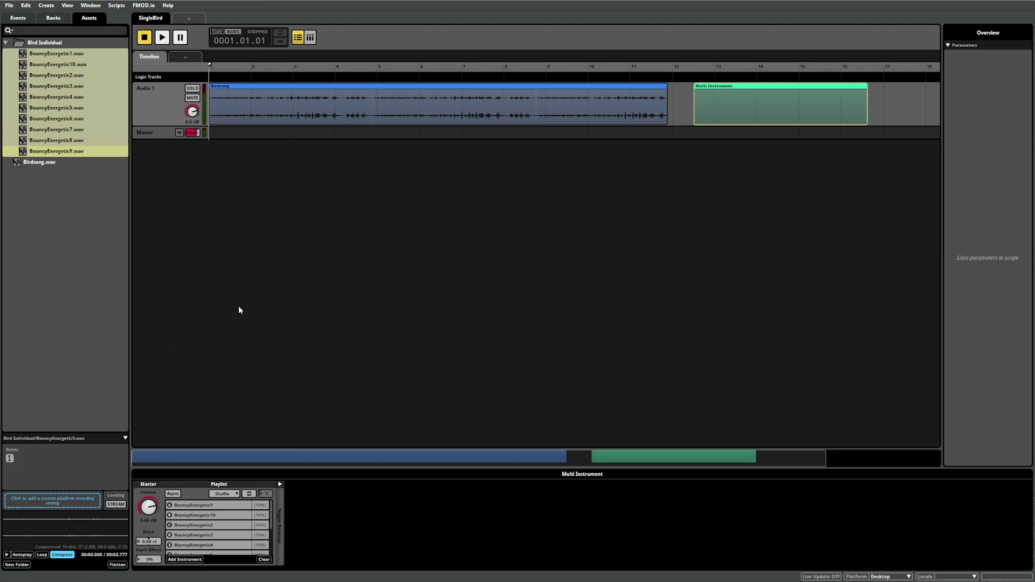
- Play SingleBird from bar 12.3 repeatedly to hear different shuffled BouncyEnergetic sounds, then stop
{"action": "left_click_drag", "start_coordinate": [685, 66], "coordinate": [694, 67]}
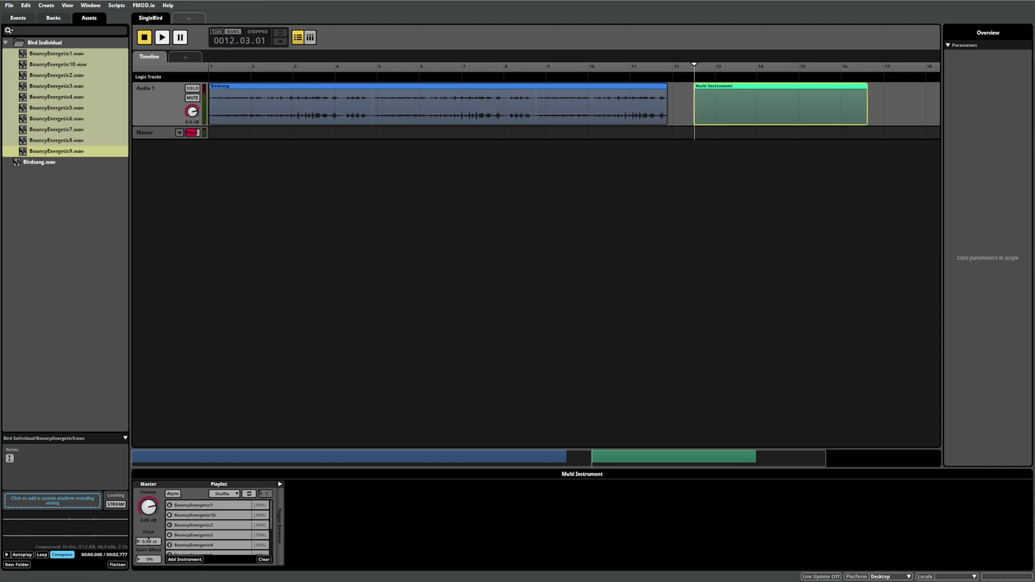
{"action": "left_click", "coordinate": [167, 34]}
{"action": "left_click", "coordinate": [144, 37]}
{"action": "key", "text": "space"}
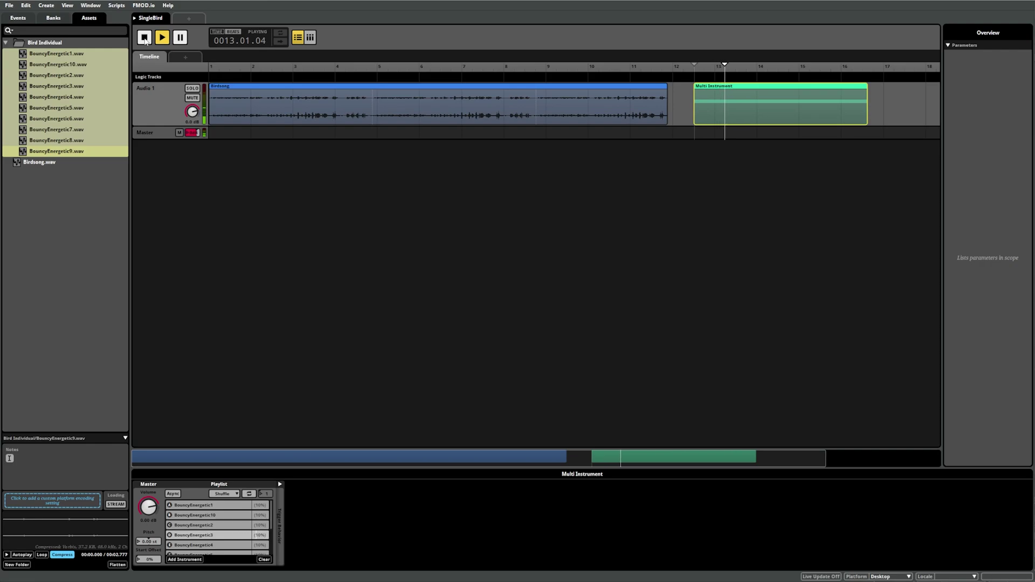
{"action": "left_click", "coordinate": [144, 37]}
{"action": "key", "text": "space"}
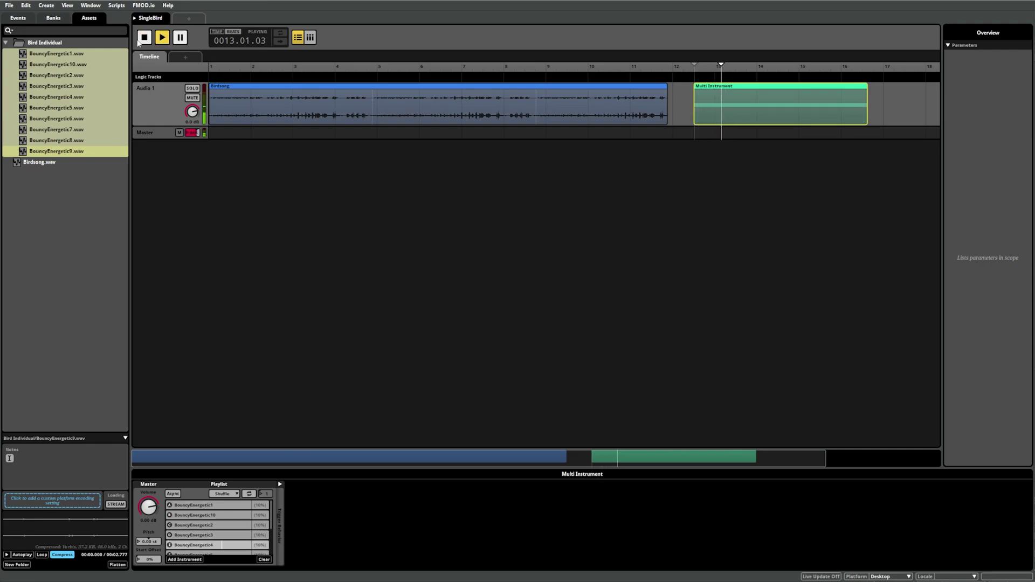
{"action": "left_click", "coordinate": [146, 40]}
{"action": "left_click", "coordinate": [158, 40]}
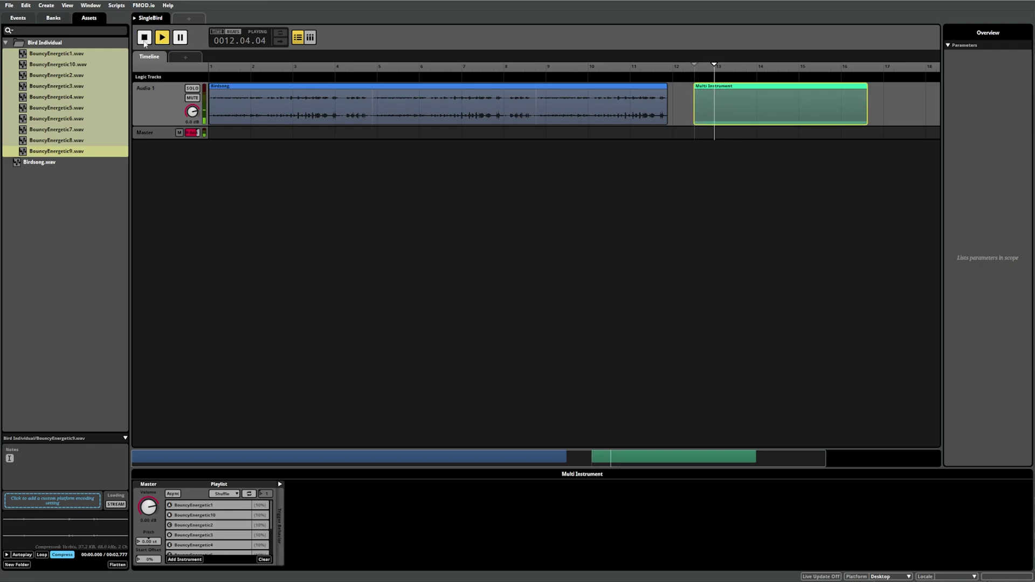
{"action": "left_click", "coordinate": [144, 38]}
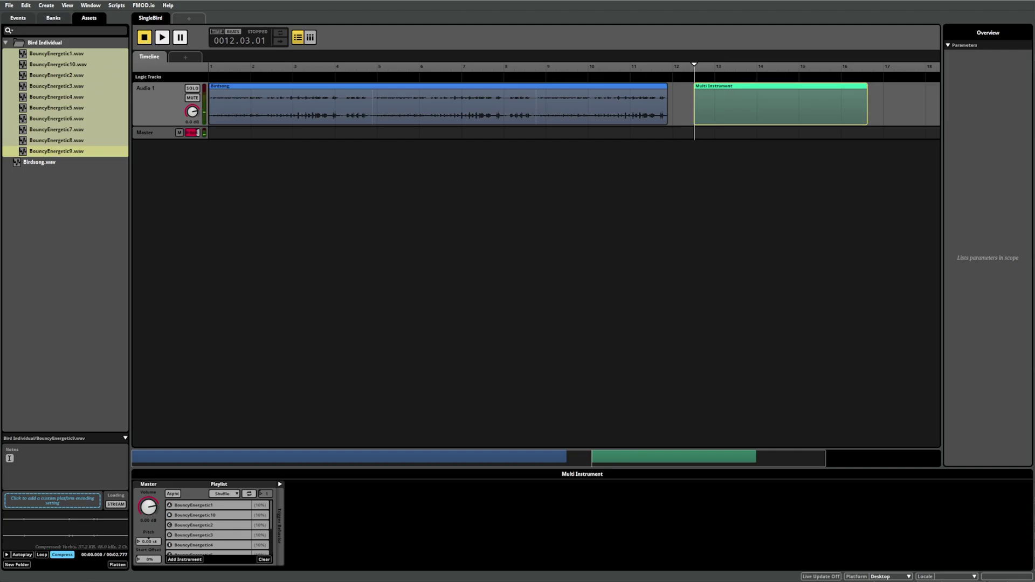